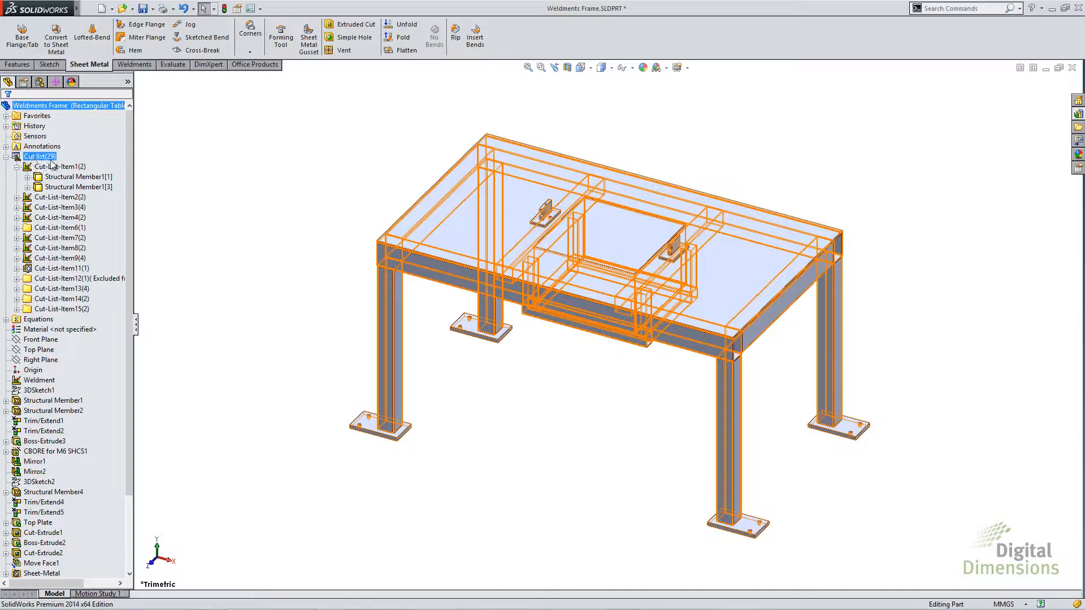
Review the cut-list properties of Cut-List-Item1 in the weldment frame, closing them without changes
left_click(60, 167)
right_click(63, 167)
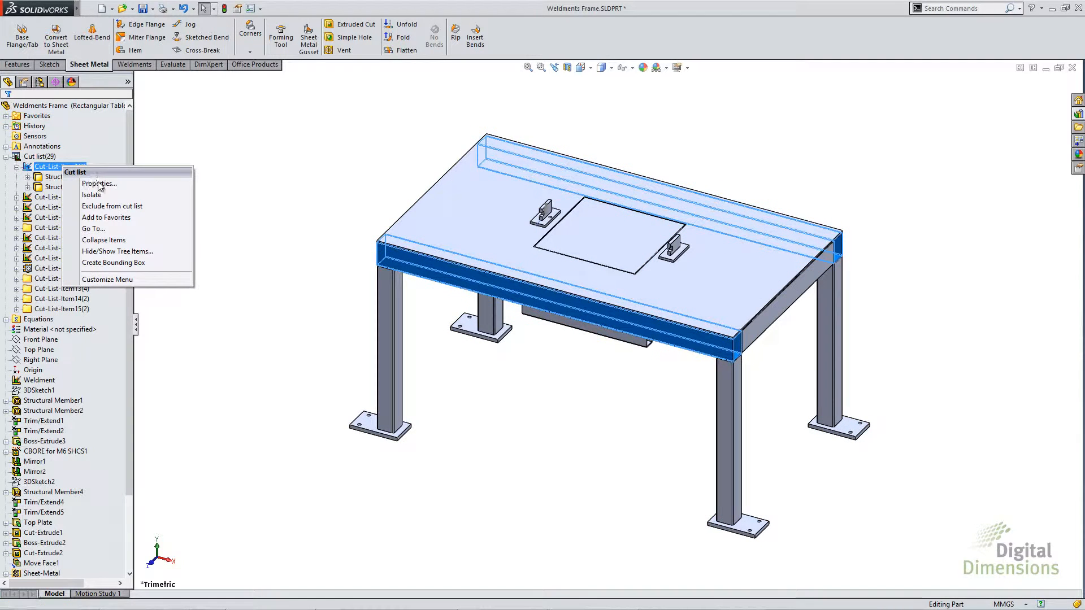
left_click(98, 184)
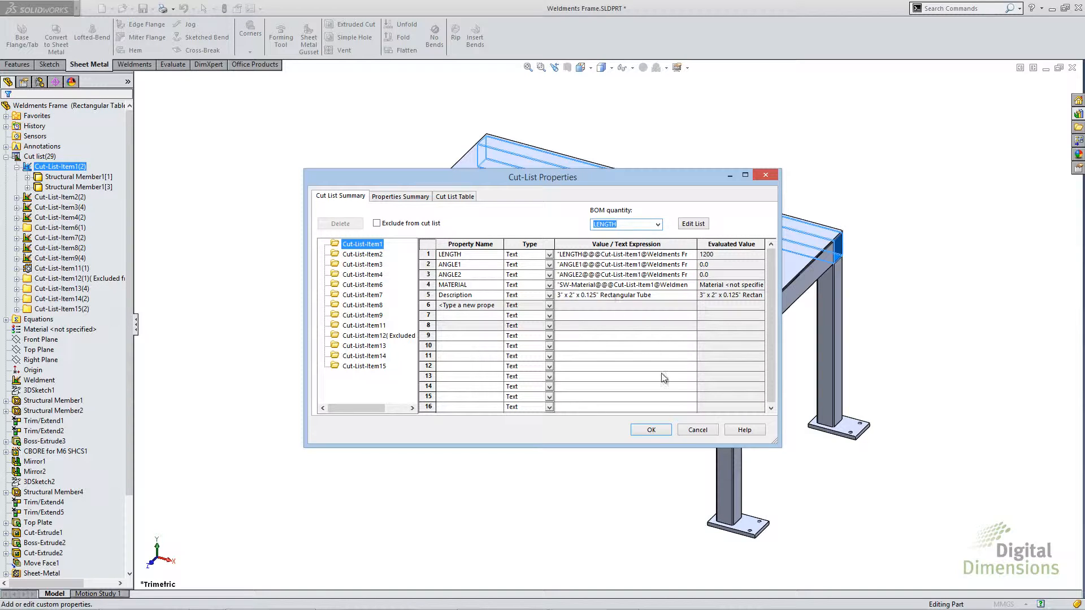
left_click(693, 430)
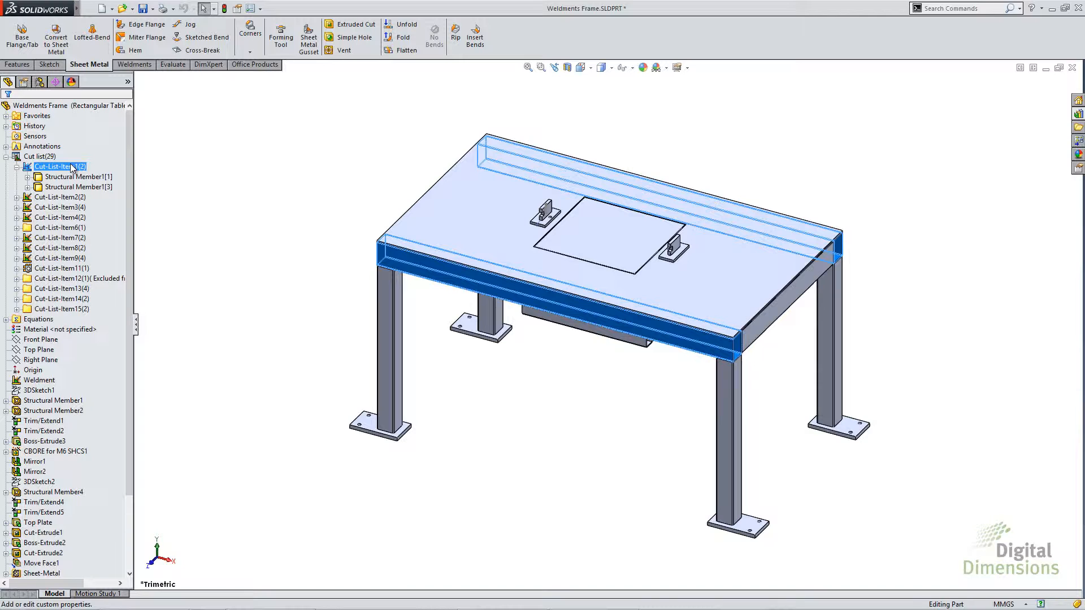
left_click(316, 273)
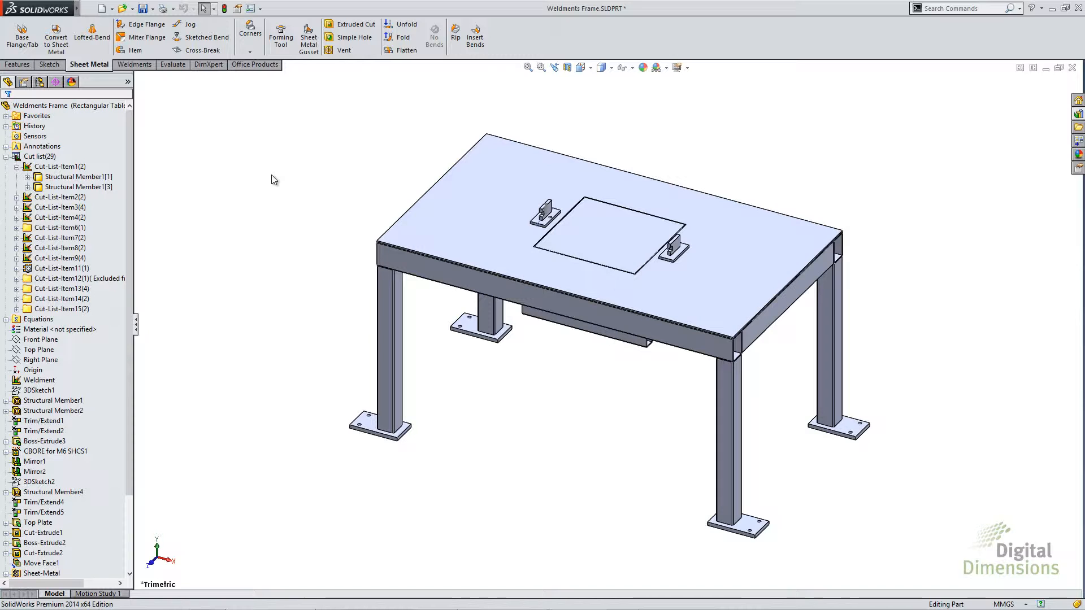
key("alt+Tab")
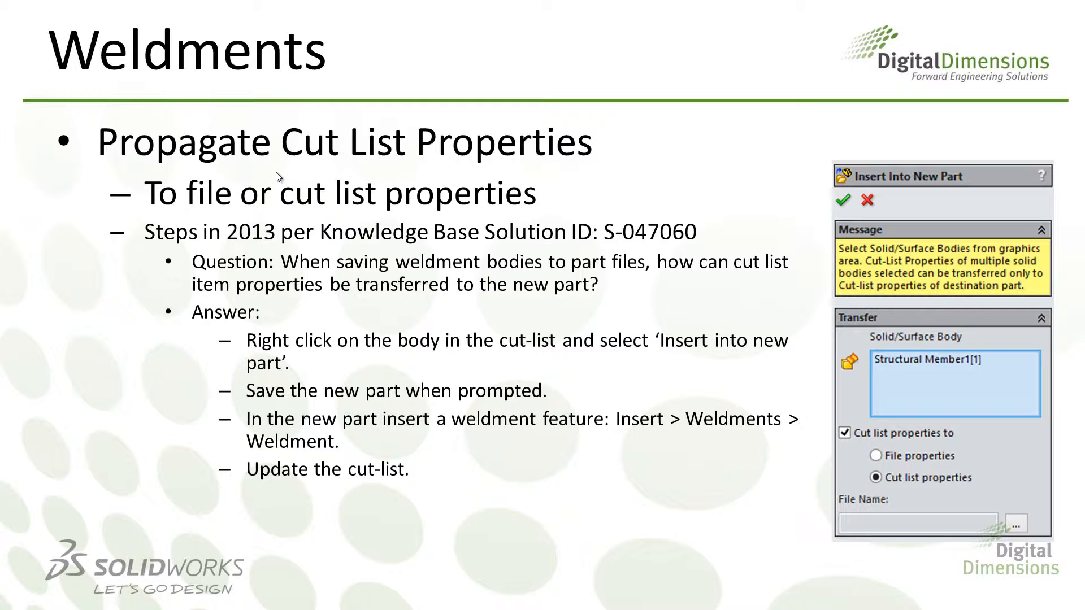
key("alt+Tab")
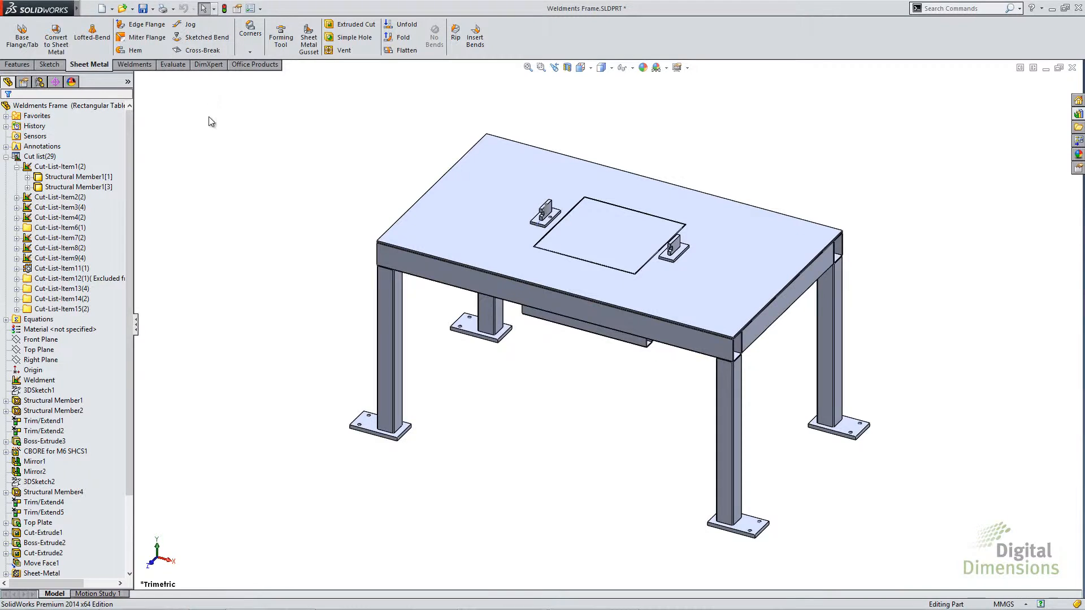
left_click(92, 177)
right_click(59, 166)
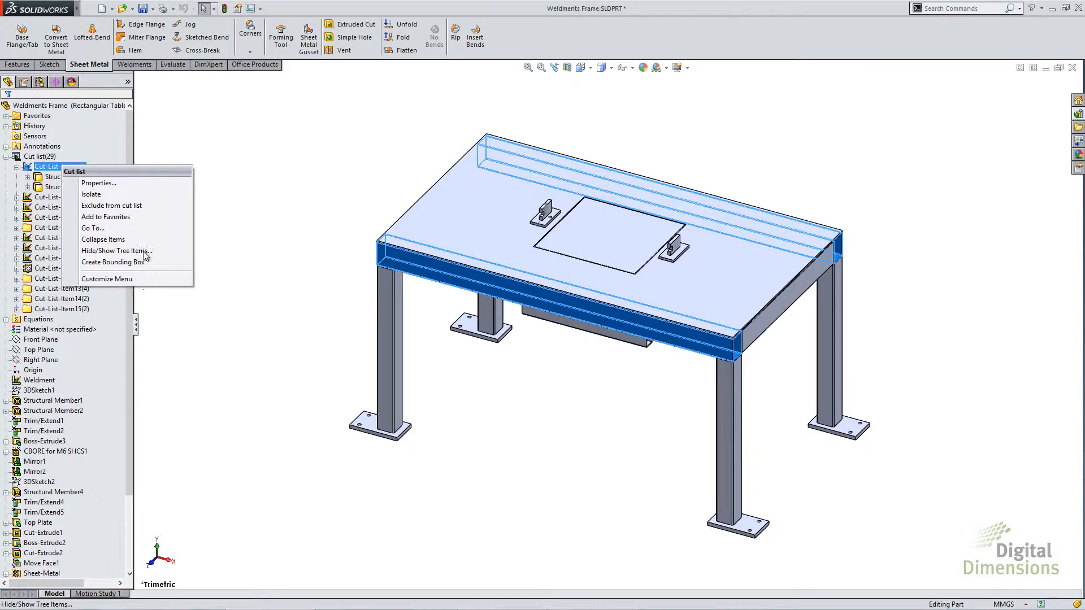
left_click(48, 177)
right_click(50, 177)
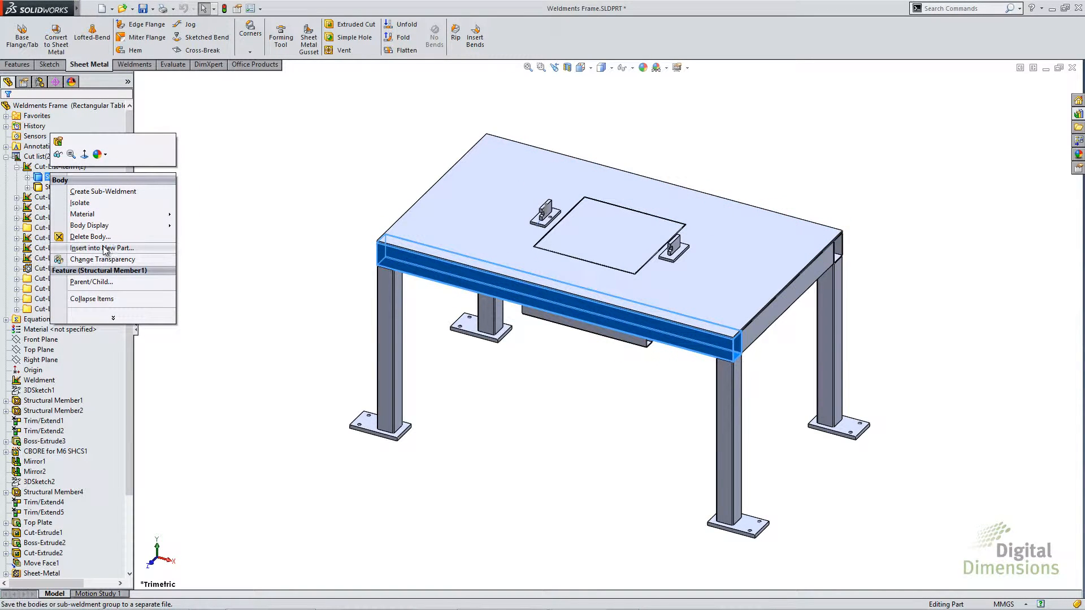
right_click(24, 158)
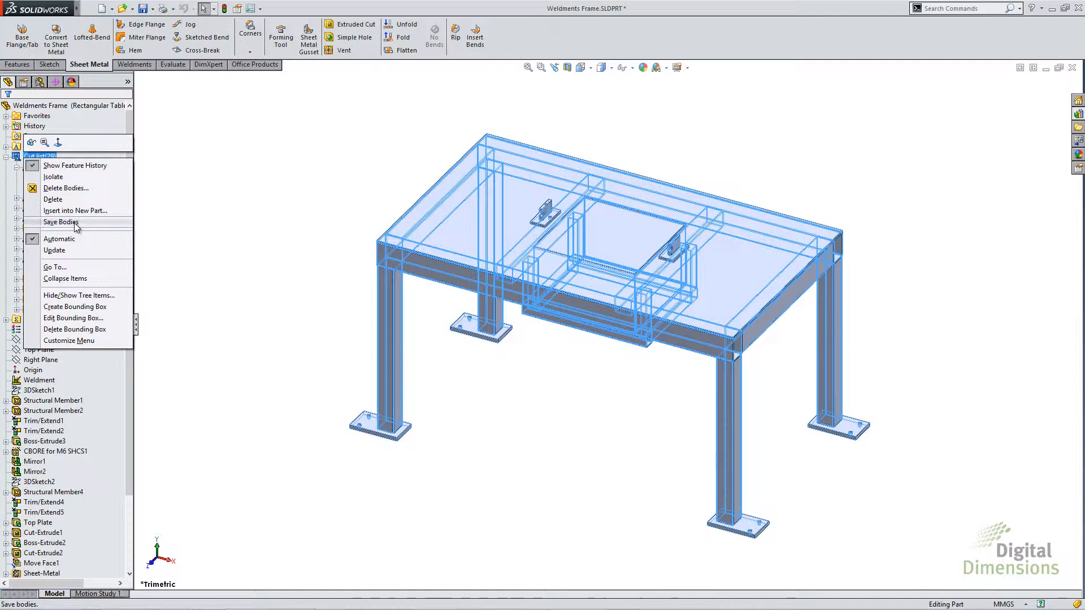
left_click(169, 218)
Insert the Structural Member1[1] body into a new desktop part named 123, transferring its cut list properties to file properties
left_click(78, 177)
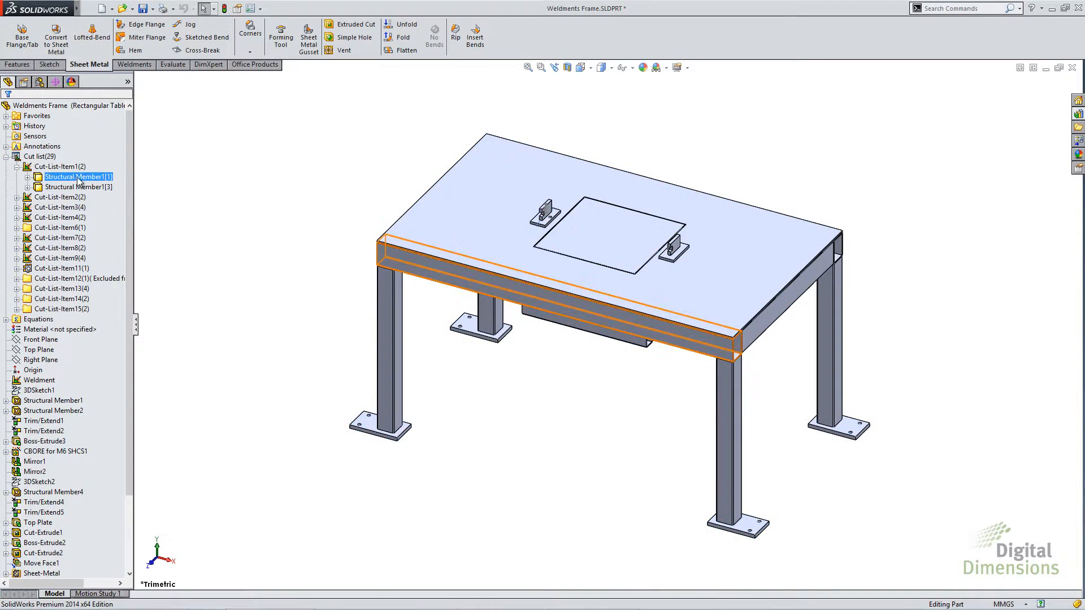
right_click(79, 179)
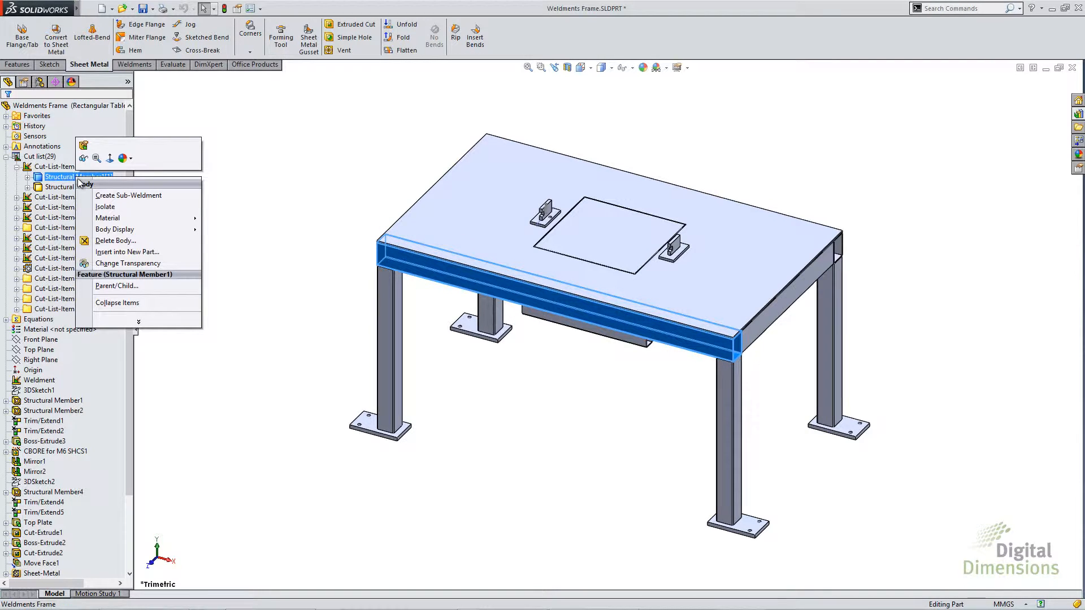
left_click(127, 252)
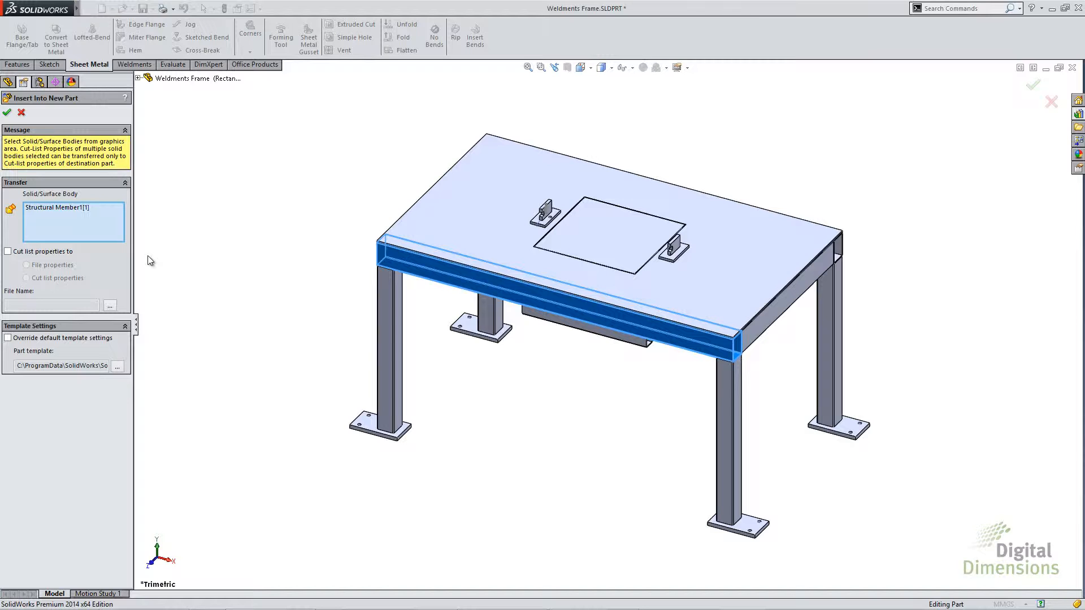
left_click(44, 252)
left_click(40, 265)
left_click(109, 305)
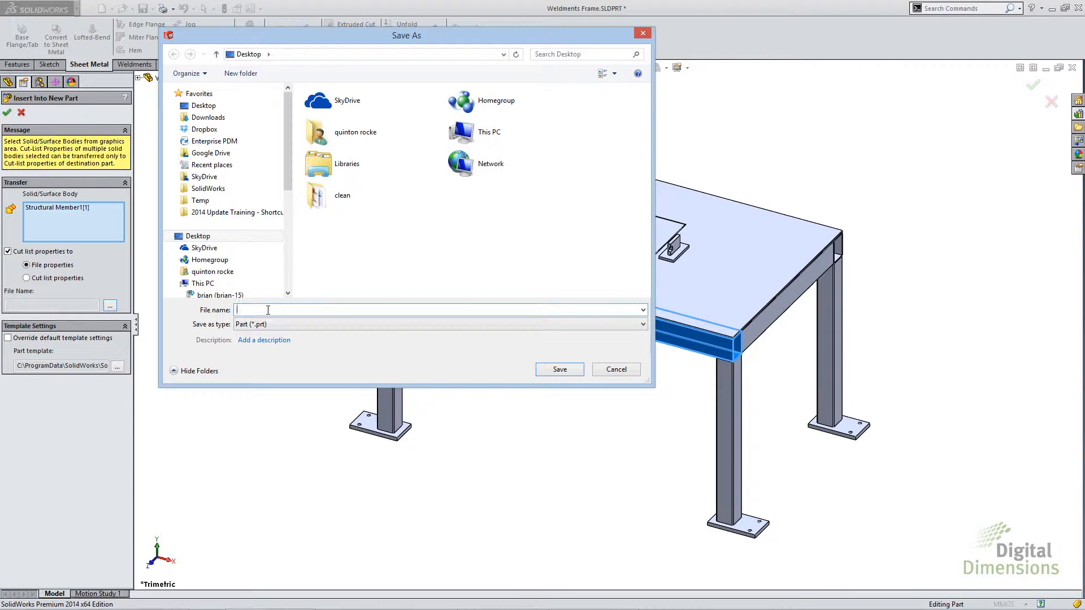
type("123")
left_click(548, 371)
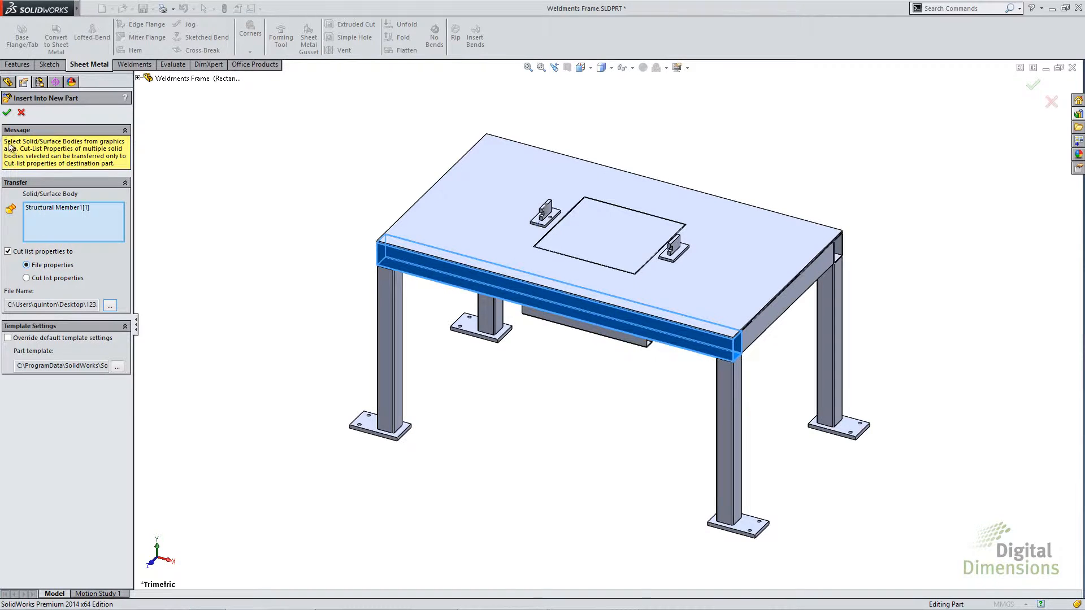
left_click(7, 112)
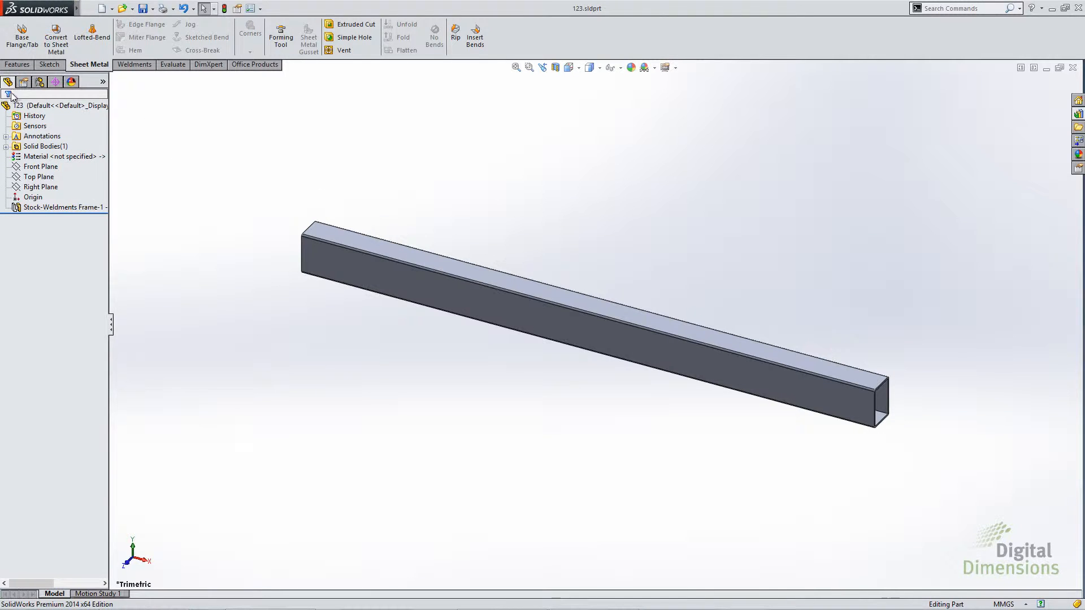
Examine the custom file properties of part 123, and close the part without saving
left_click(36, 153)
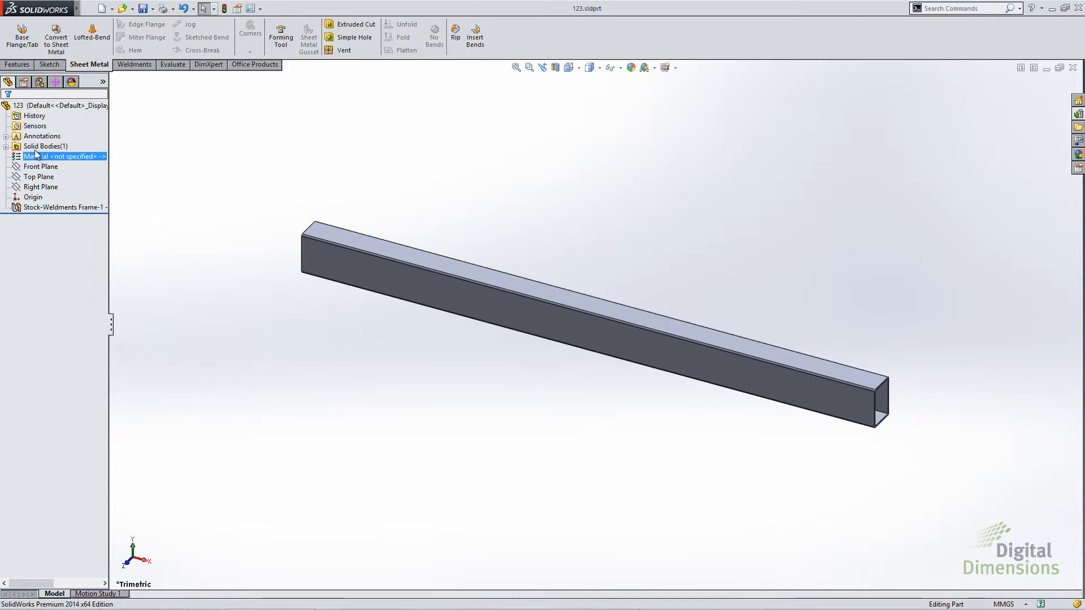
left_click(40, 149)
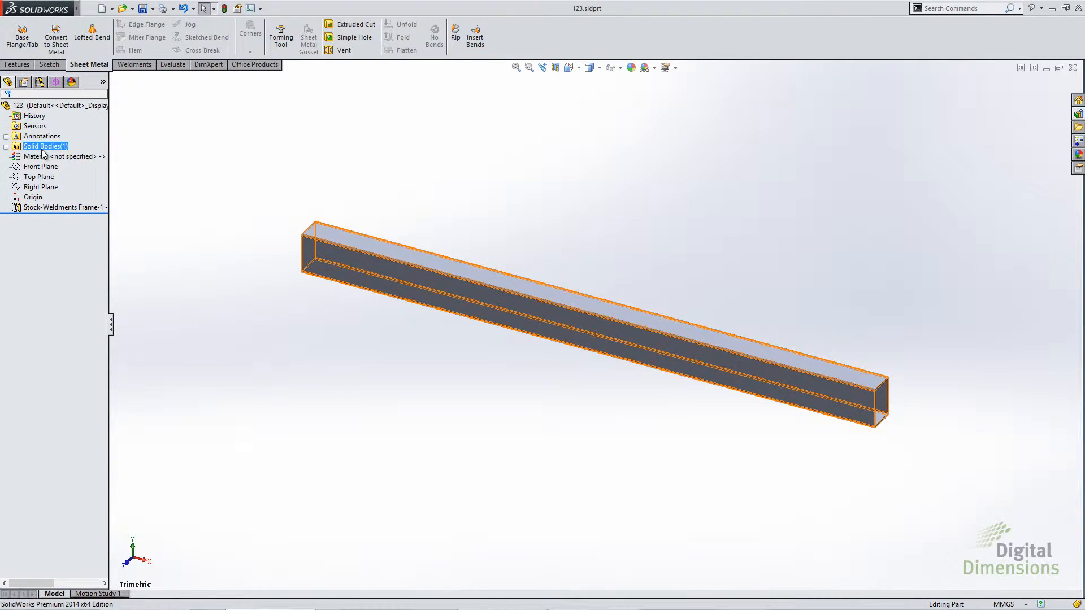
key("Escape")
left_click(89, 8)
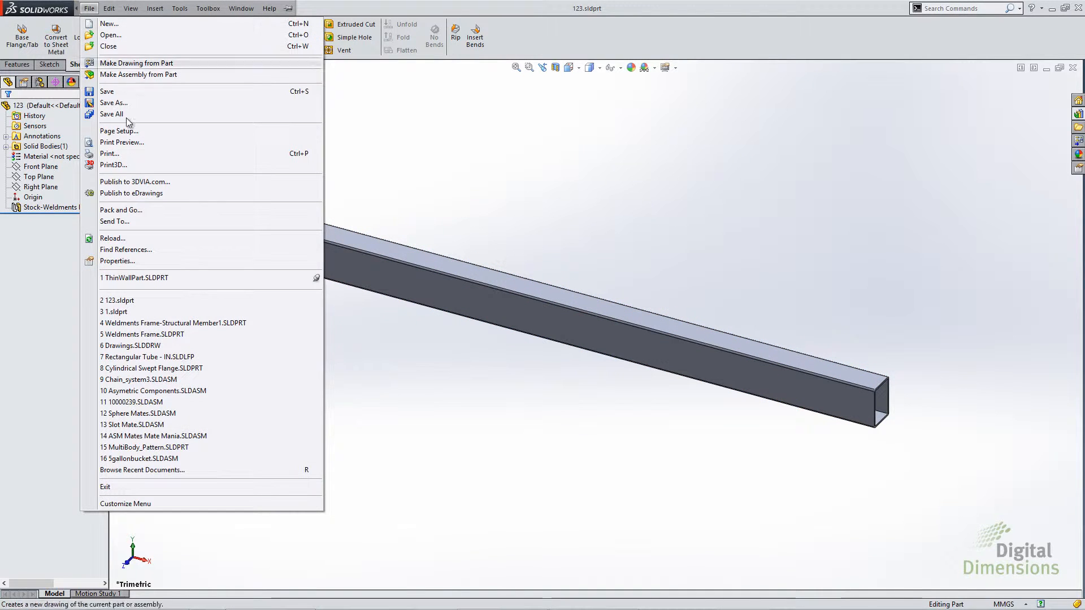
left_click(144, 261)
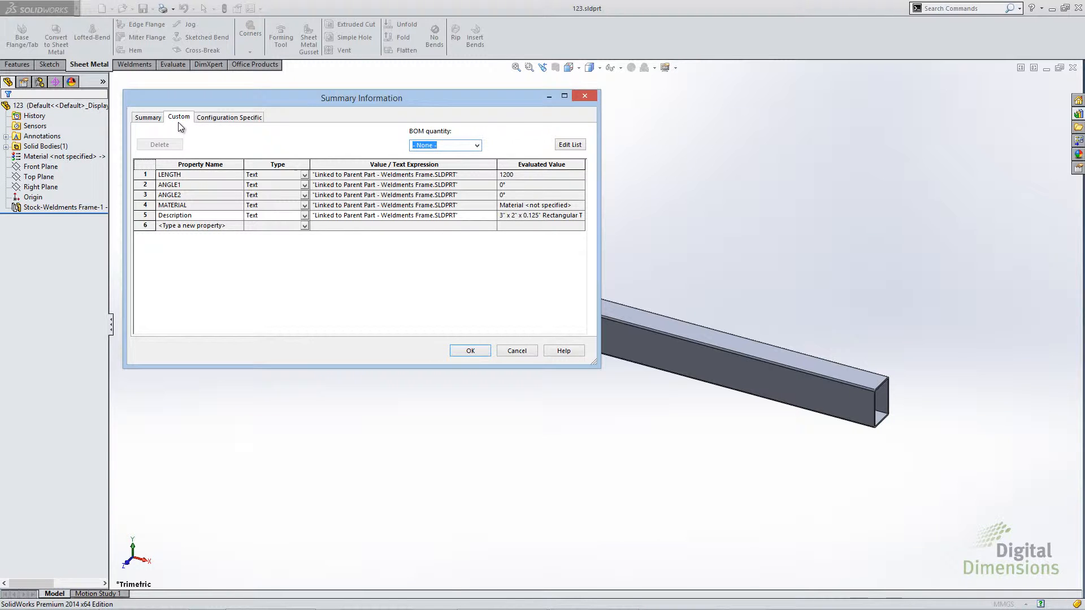
left_click(467, 350)
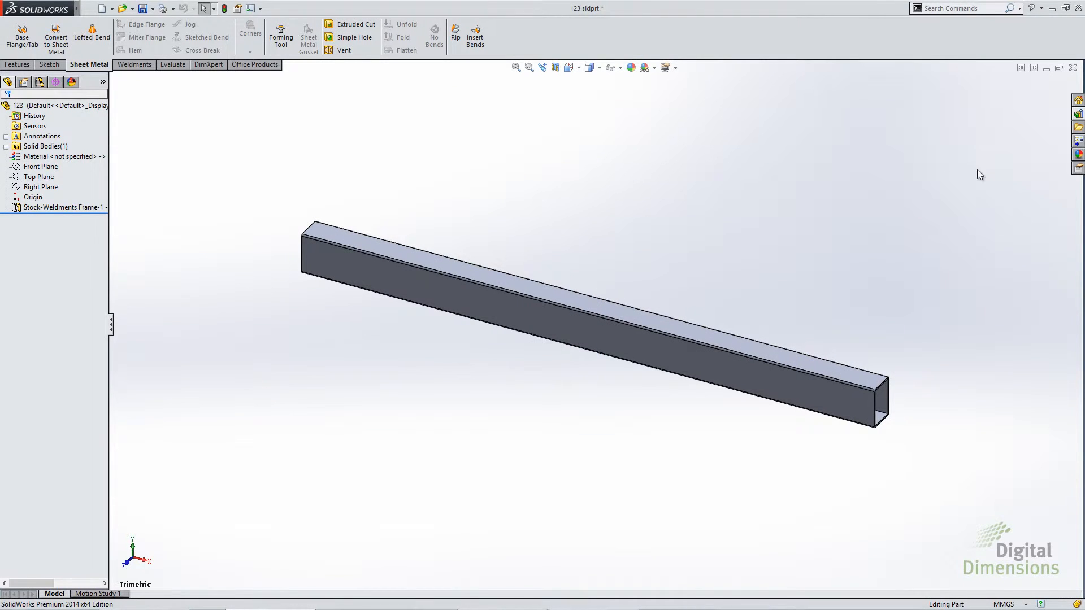
left_click(1072, 67)
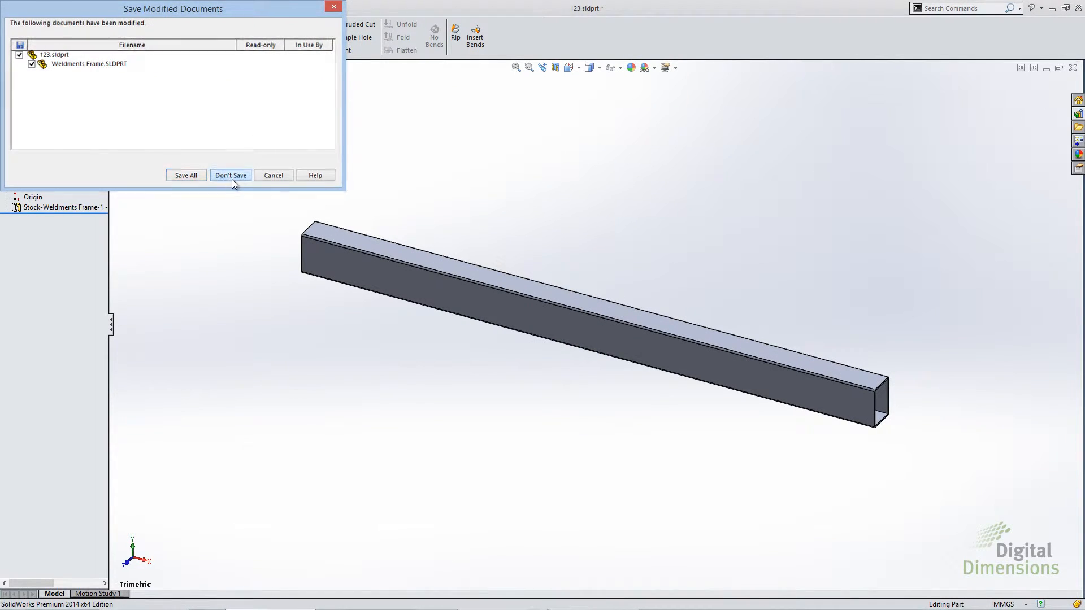
left_click(232, 175)
Insert Structural Member1[1] into a new part again, transferring to cut list properties and overwriting 123.sldprt
right_click(93, 179)
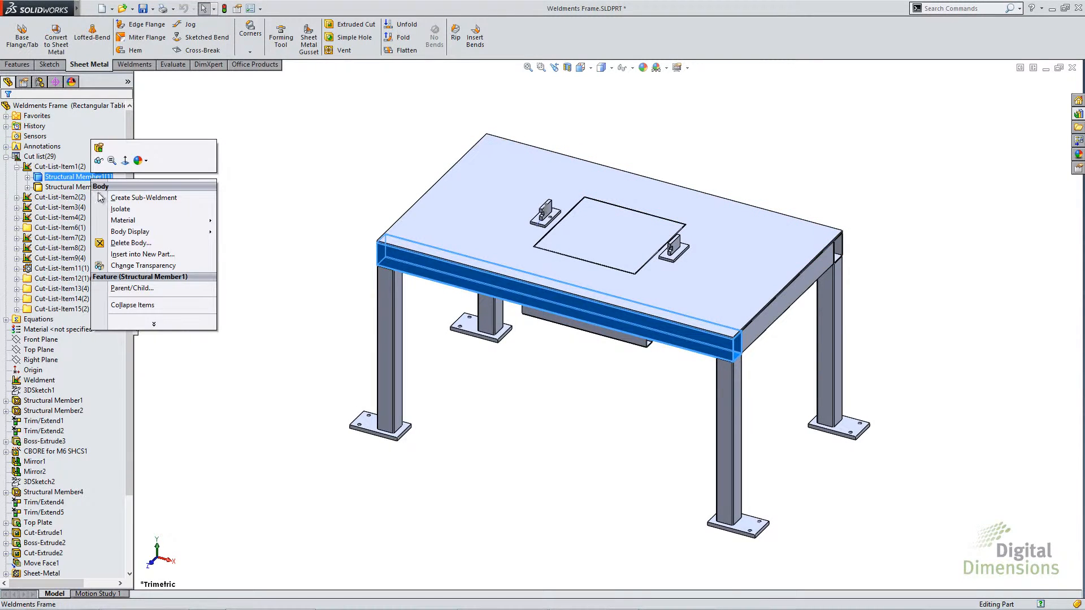
left_click(150, 254)
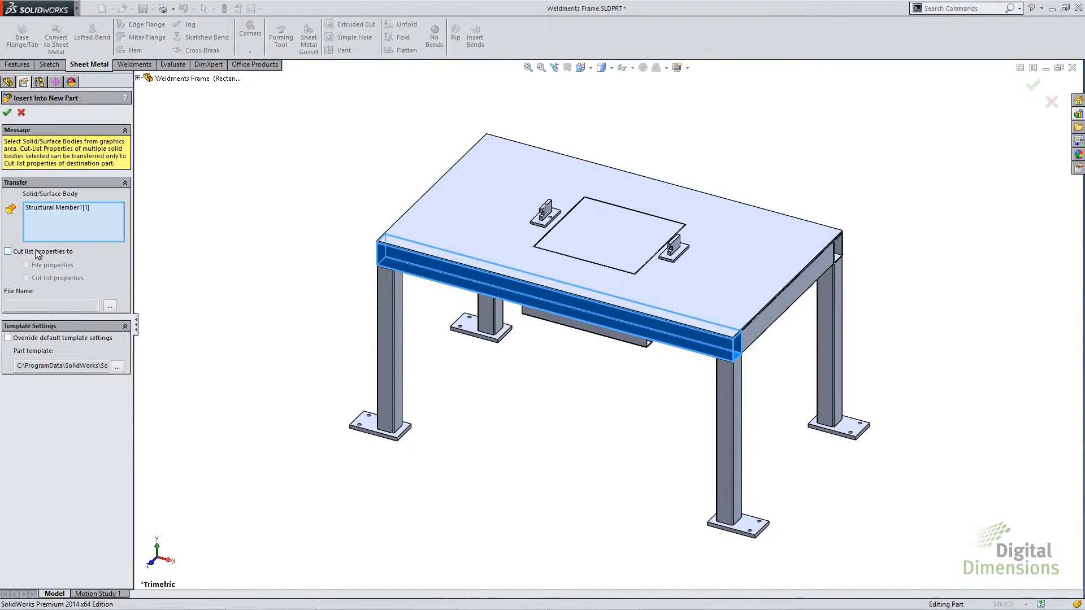
left_click(37, 252)
left_click(43, 277)
left_click(109, 305)
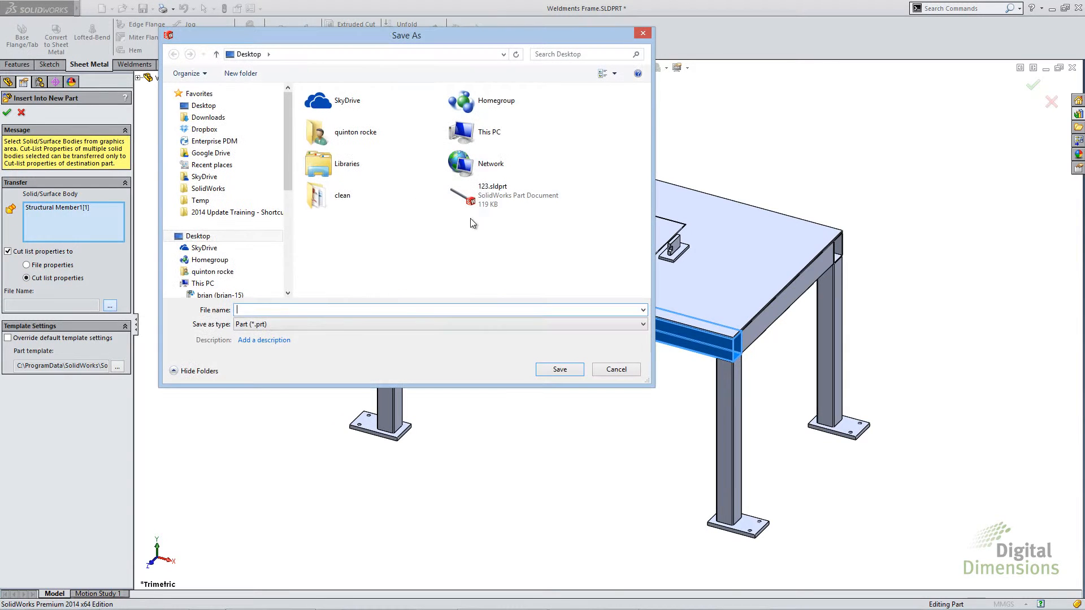
double_click(492, 201)
left_click(575, 312)
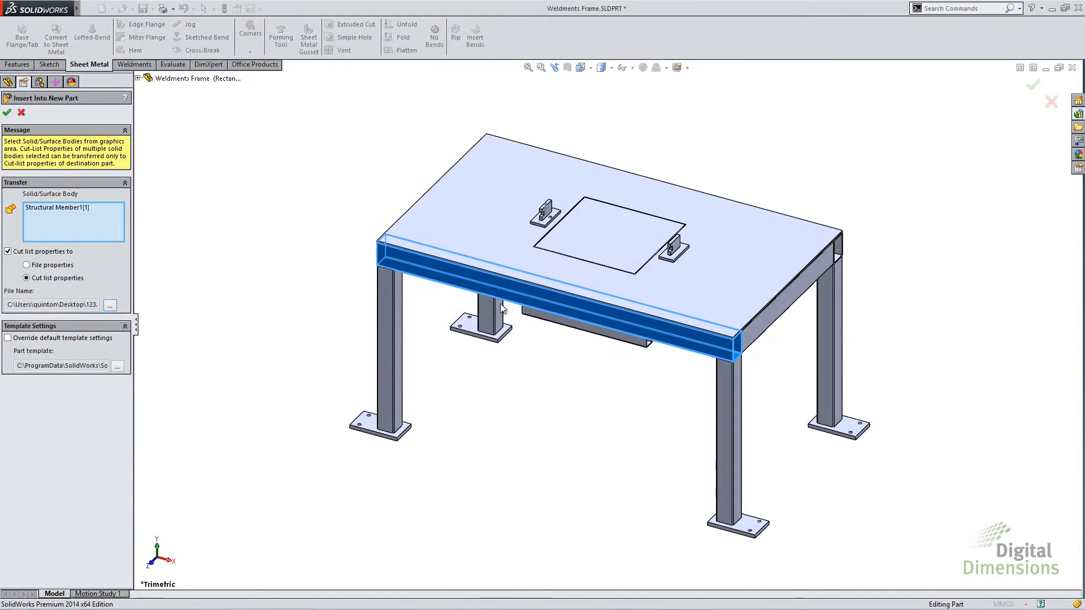
left_click(6, 113)
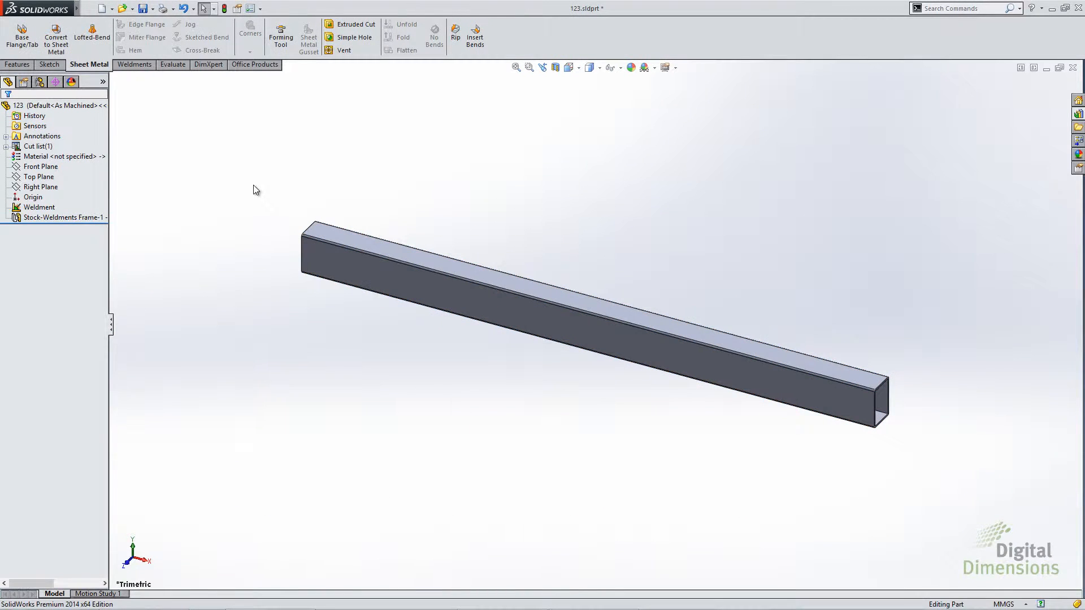
Expand the cut list of part 123 and examine the properties of its Cut-List-Item1
left_click(39, 147)
left_click(39, 208)
left_click(7, 147)
right_click(56, 157)
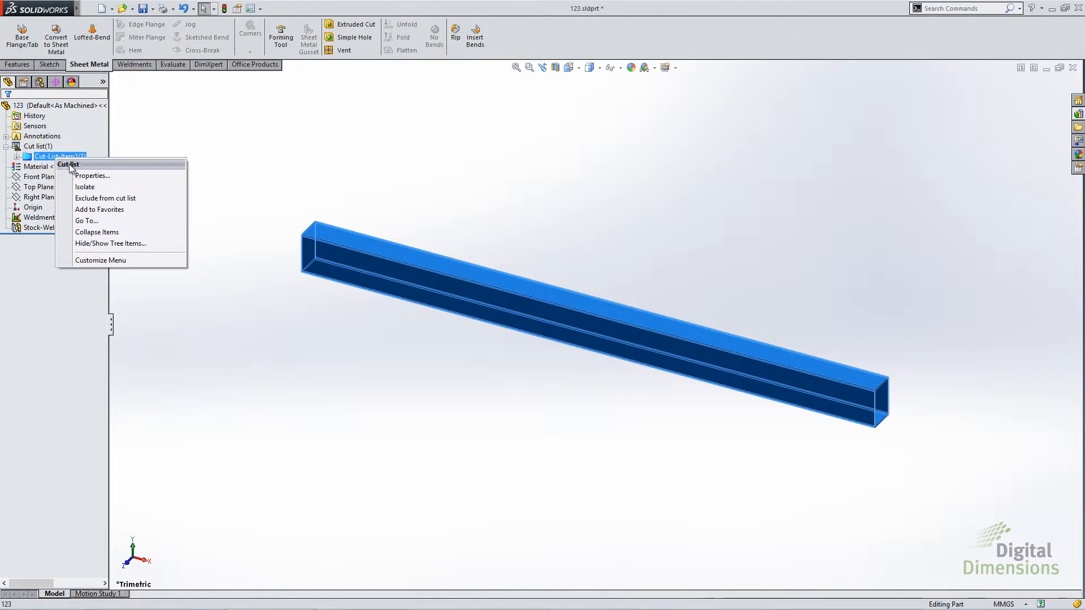
left_click(118, 178)
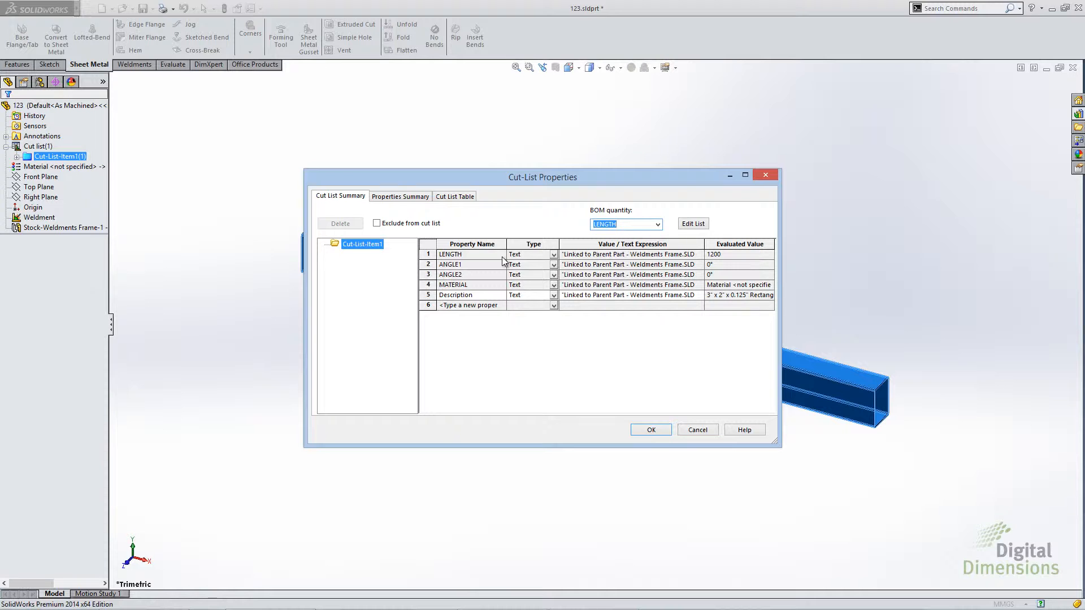
left_click(661, 430)
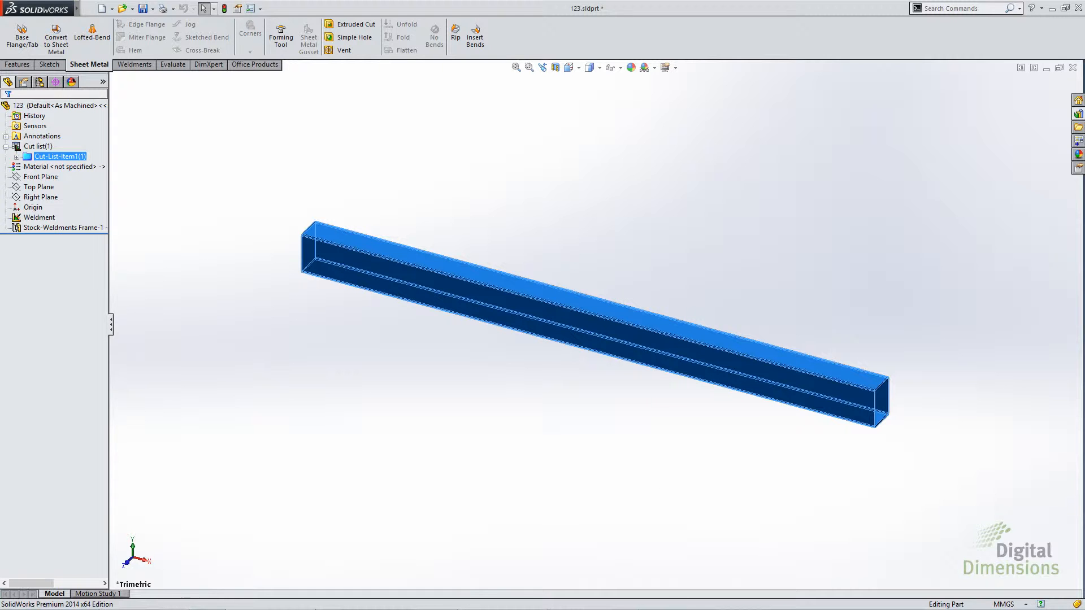
Return to the Weldments Frame part and start Save Bodies on its cut list
left_click(623, 594)
key("ctrl+Tab")
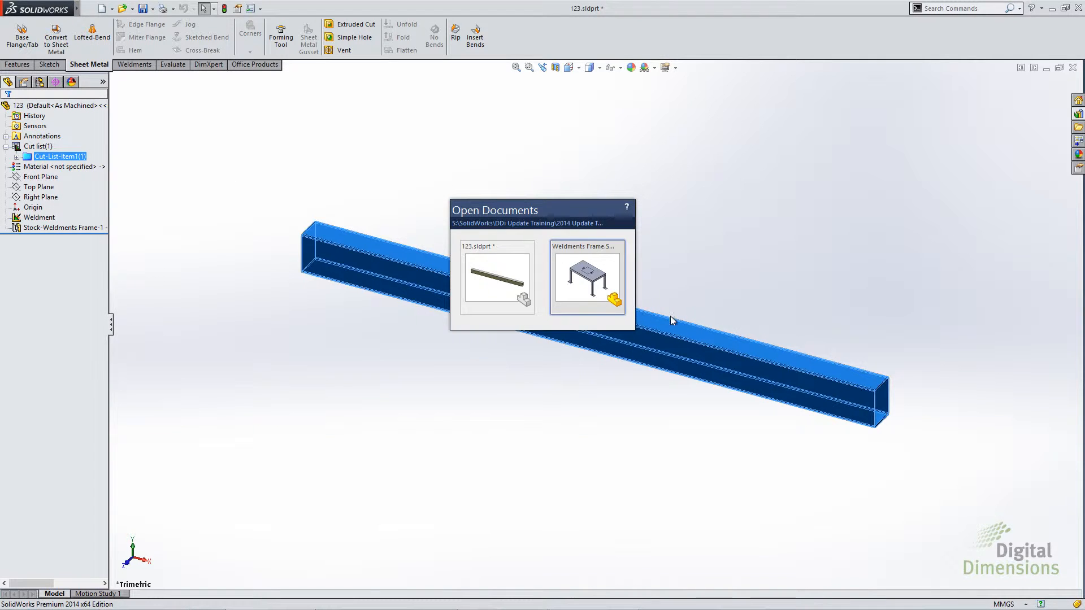
left_click(600, 277)
right_click(38, 156)
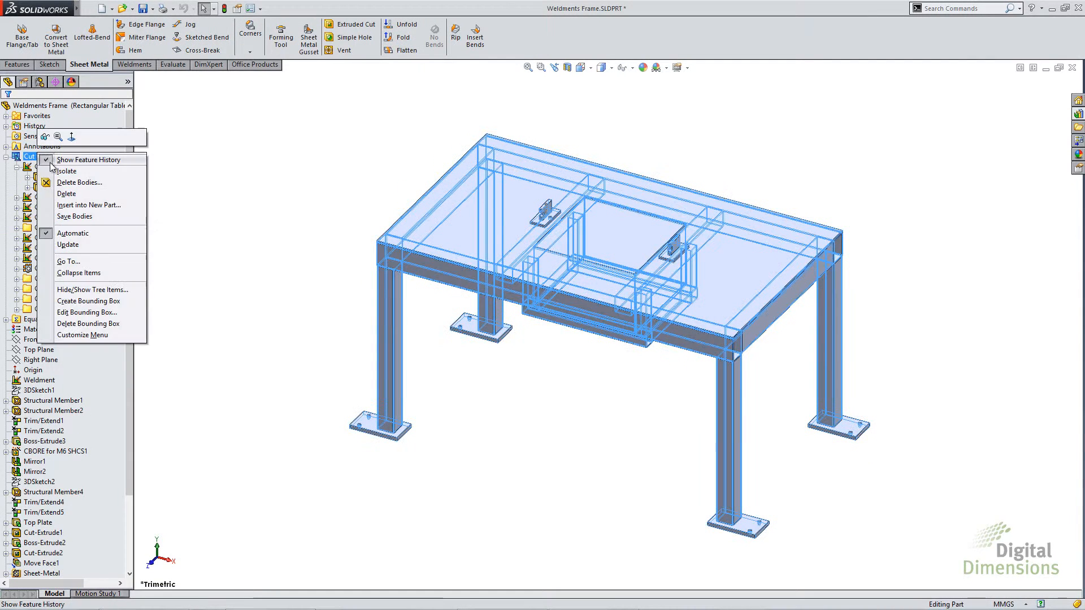
left_click(96, 215)
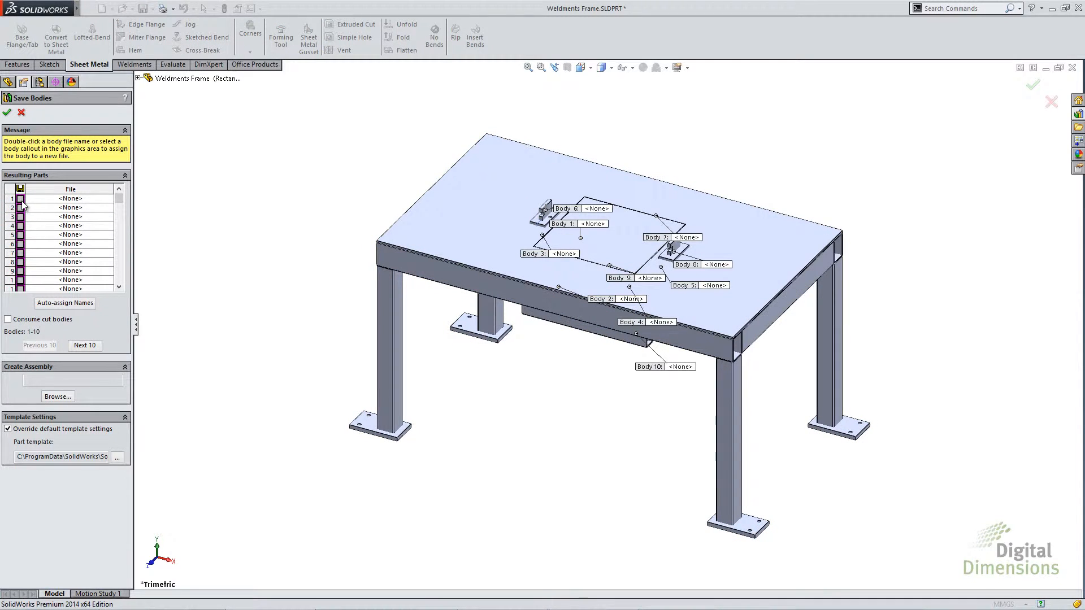
Assign the file Body1.sldprt to the first body and set cut list properties to copy to the new parts' cut list properties
left_click(67, 303)
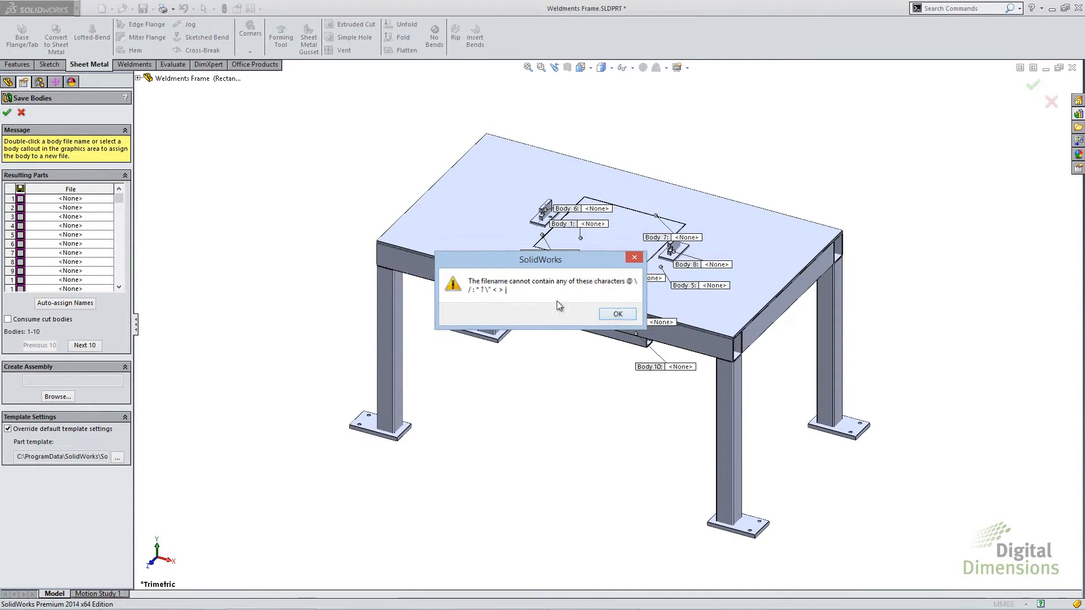
left_click(616, 314)
left_click(550, 369)
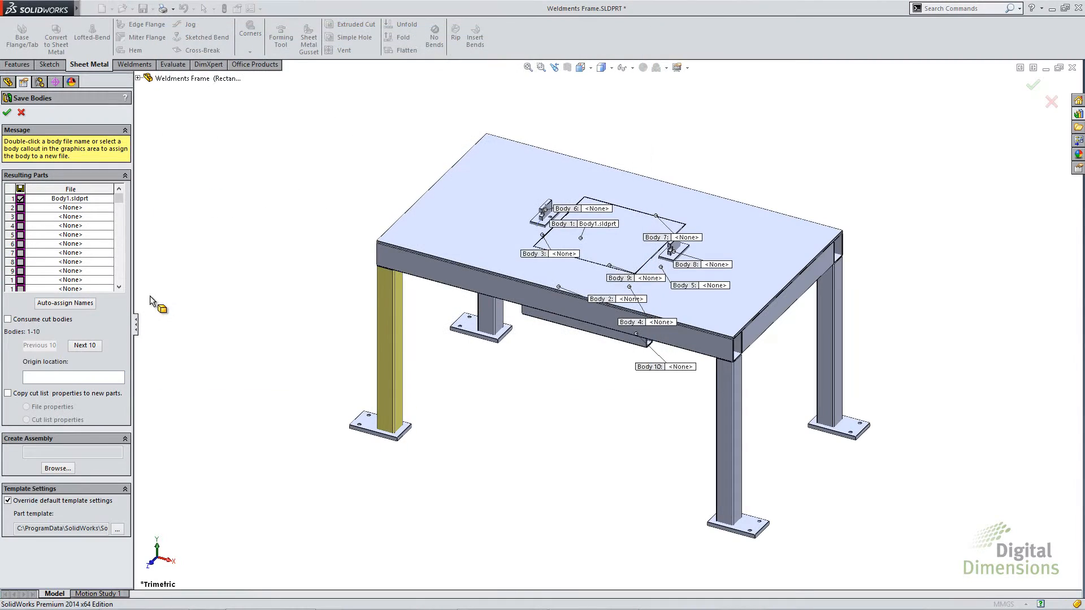
left_click(48, 393)
left_click(27, 406)
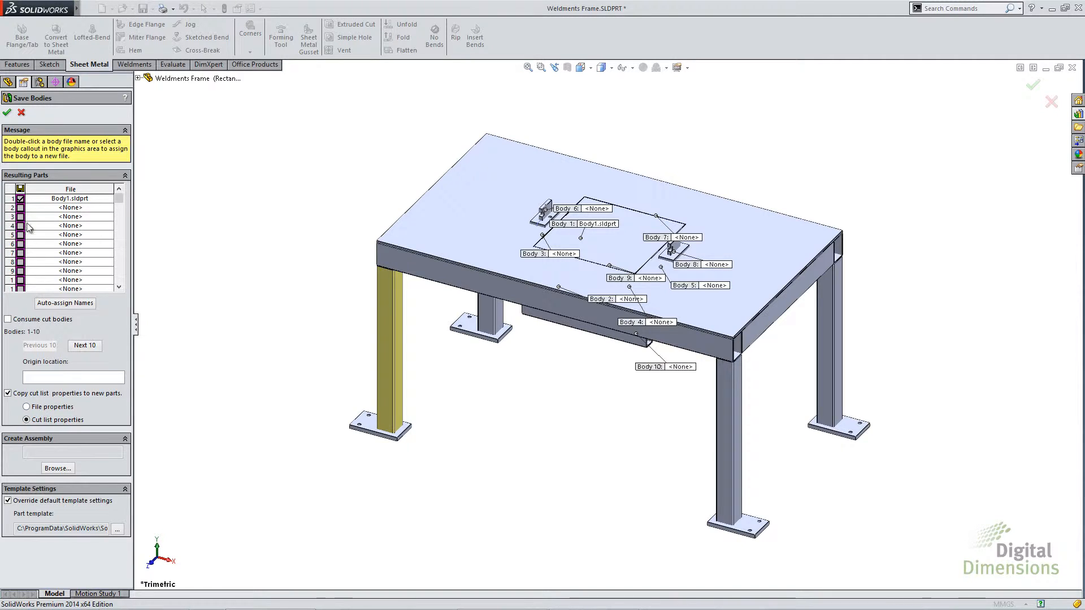
left_click(565, 598)
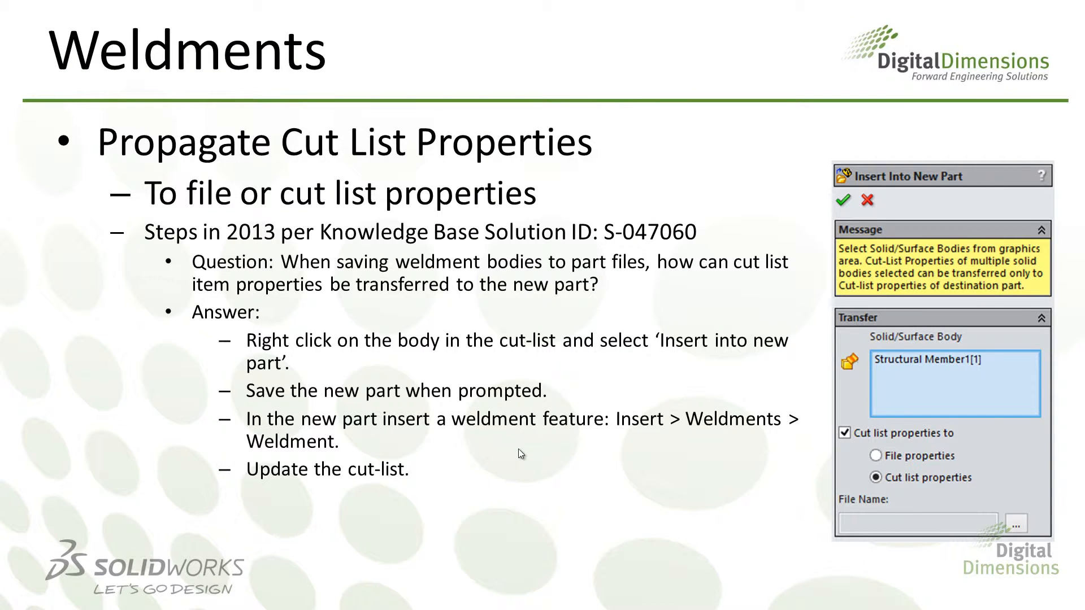
left_click(518, 449)
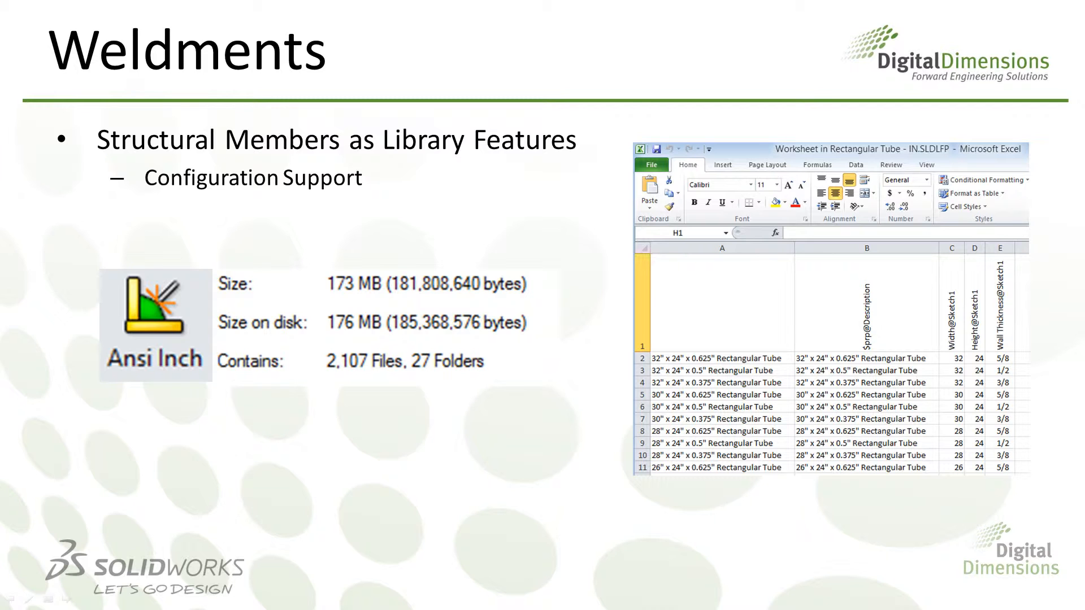
Switch to SolidWorks and browse the Weldments folder under SolidWorks Content in the Design Library to view the available structural member standards
key("alt+Tab")
key("alt+Tab")
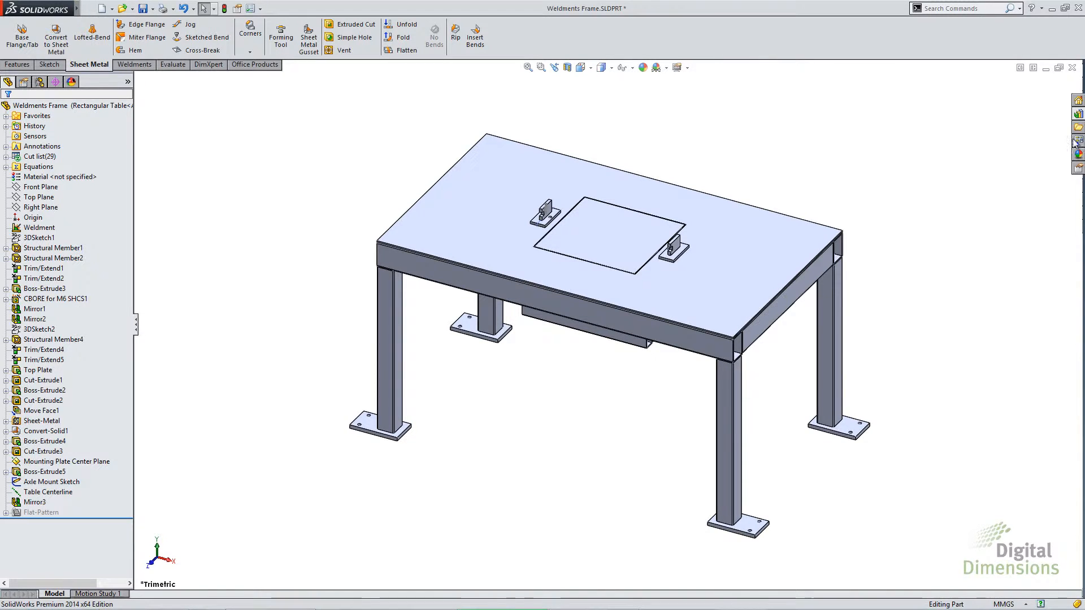
left_click(1078, 114)
left_click(939, 130)
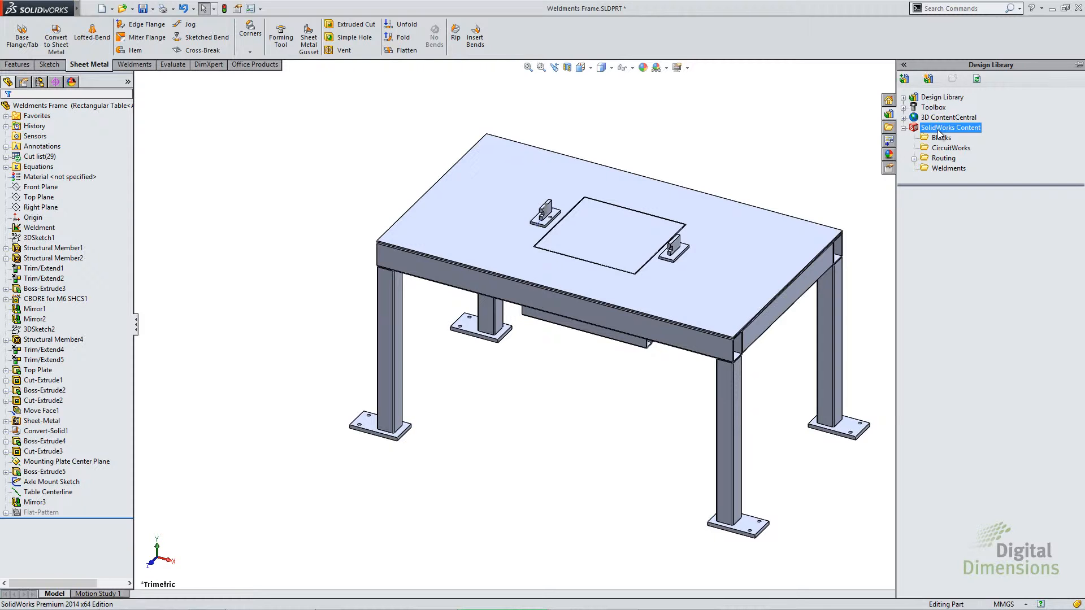
left_click(958, 170)
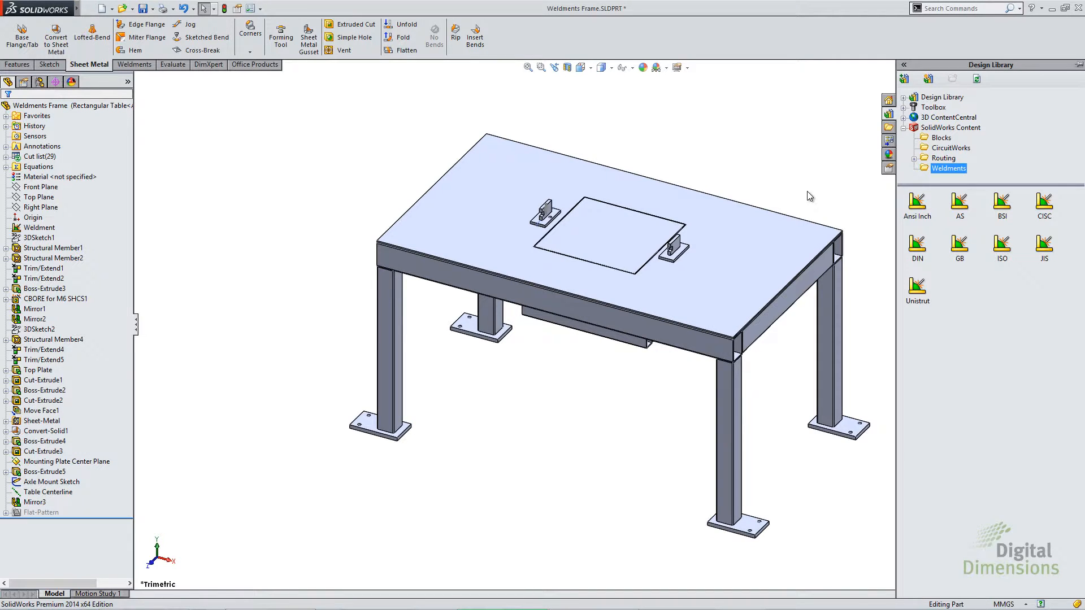
key("alt+Tab")
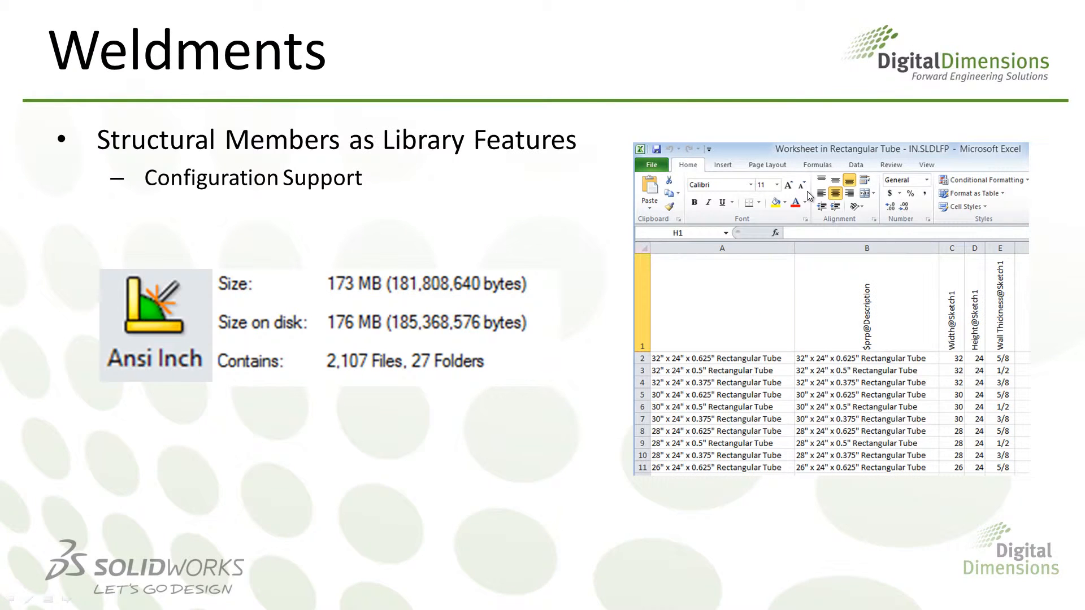